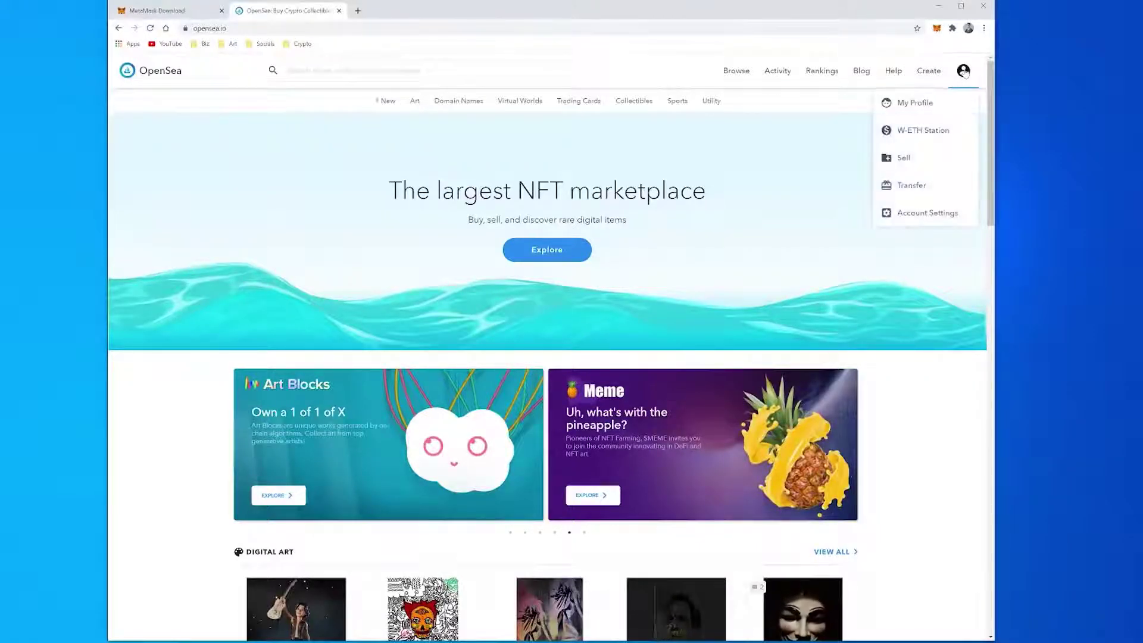
Step: Sign in from My Profile and approve the MetaMask connection to OpenSea
{"action": "left_click", "coordinate": [934, 105]}
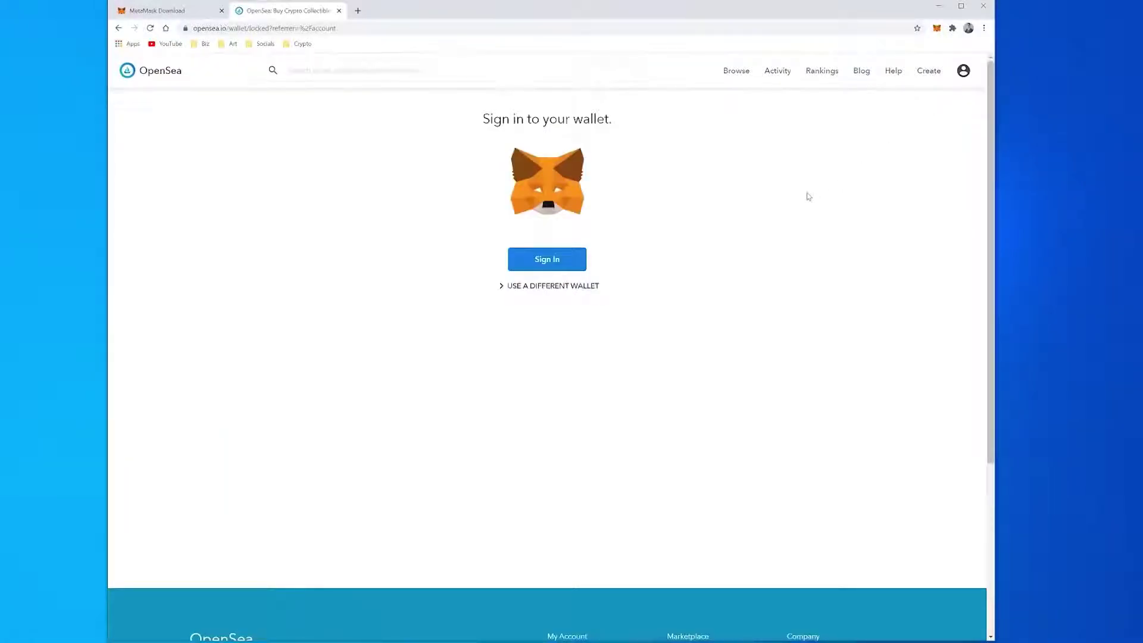
{"action": "left_click", "coordinate": [541, 261]}
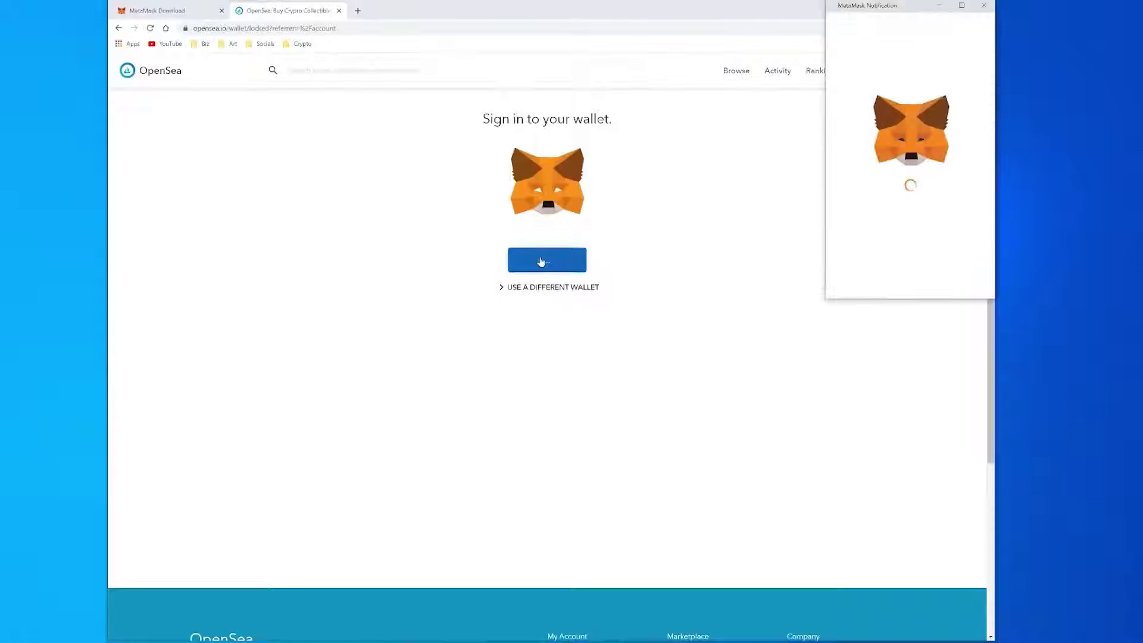
{"action": "left_click", "coordinate": [970, 281]}
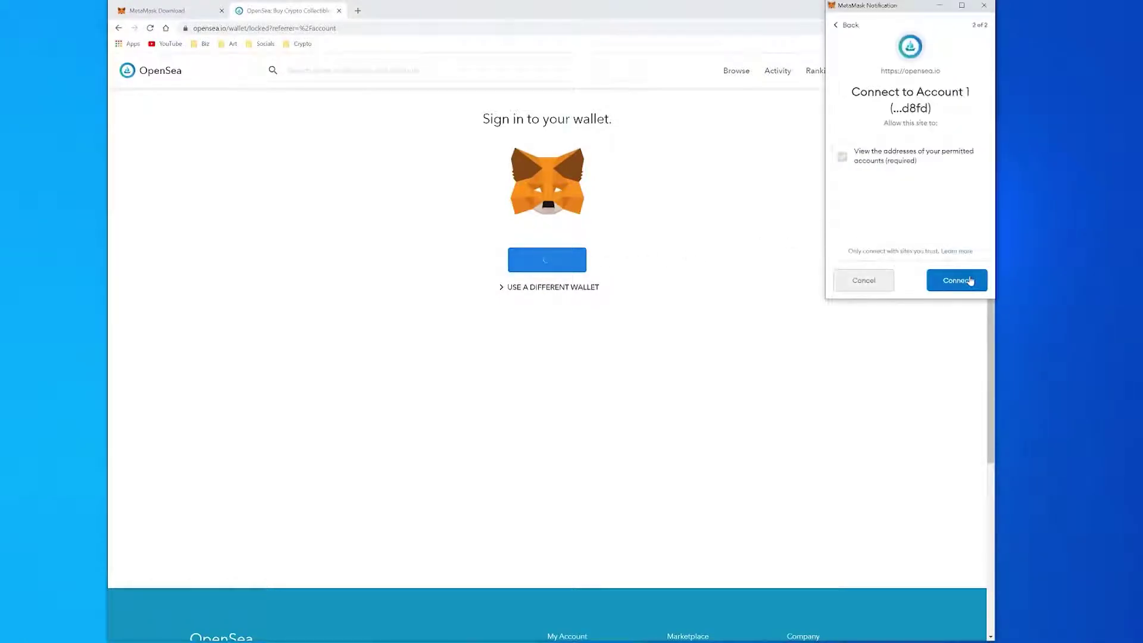
{"action": "left_click", "coordinate": [968, 281]}
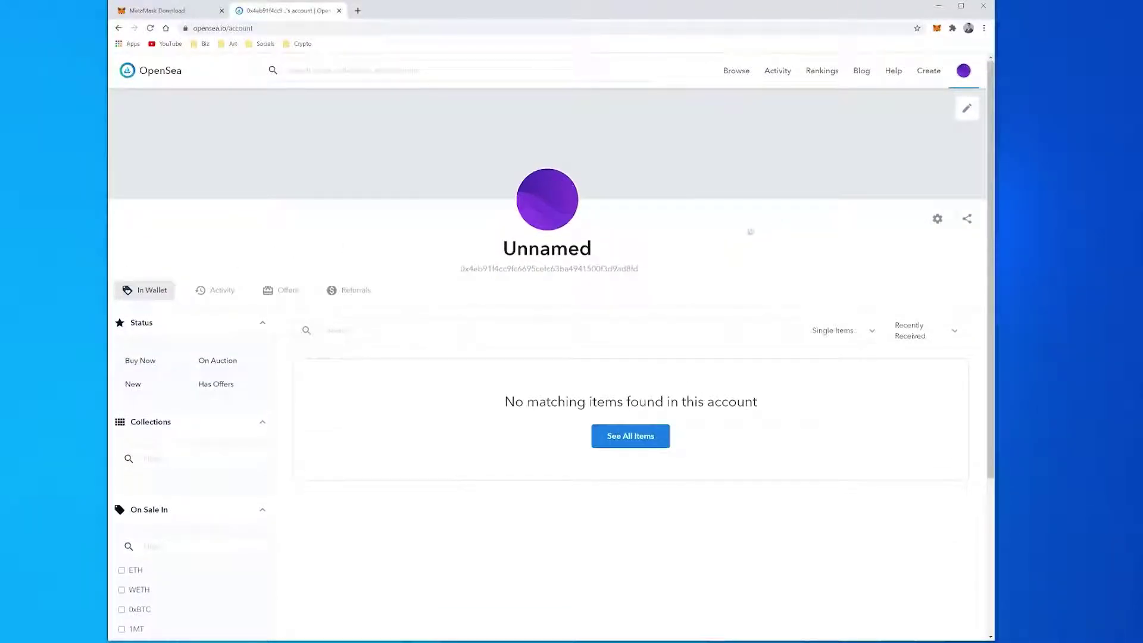
Step: Go to My Collections from the Create menu
{"action": "mouse_move", "coordinate": [924, 76]}
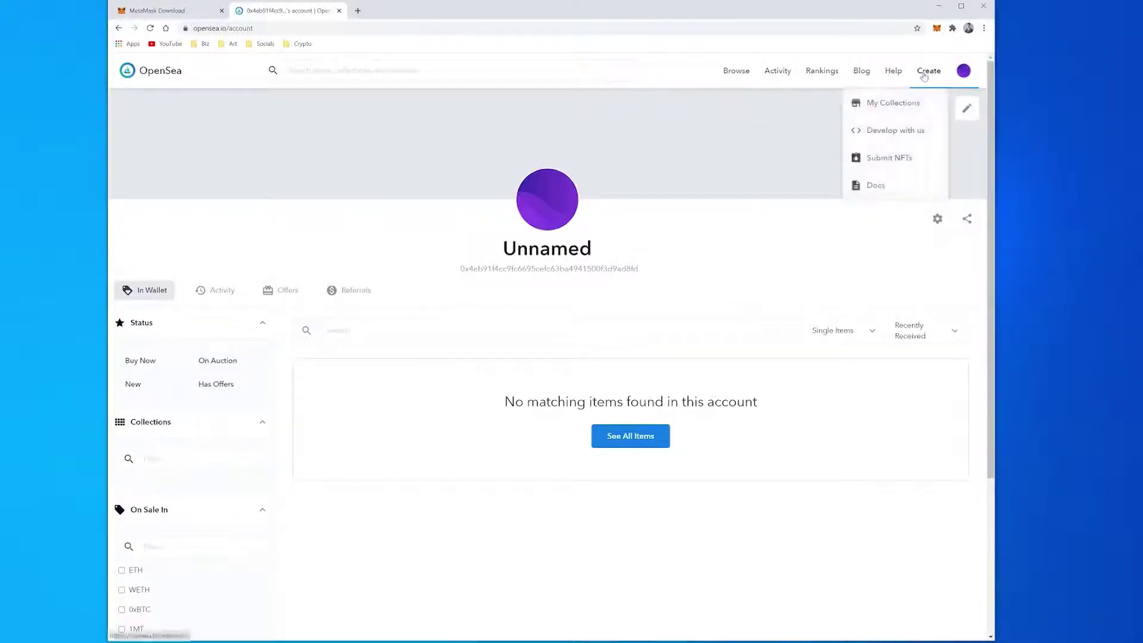
{"action": "left_click", "coordinate": [916, 109]}
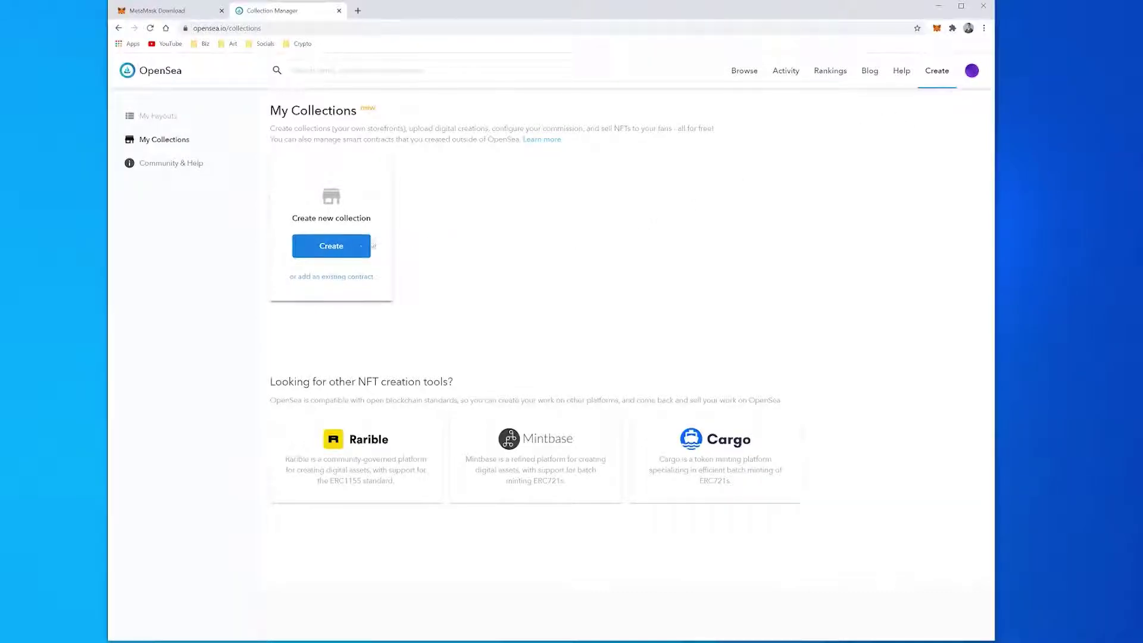
Step: Create the 'Opensea Tutorial' collection with the moon-and-figure image as its logo
{"action": "left_click", "coordinate": [334, 246]}
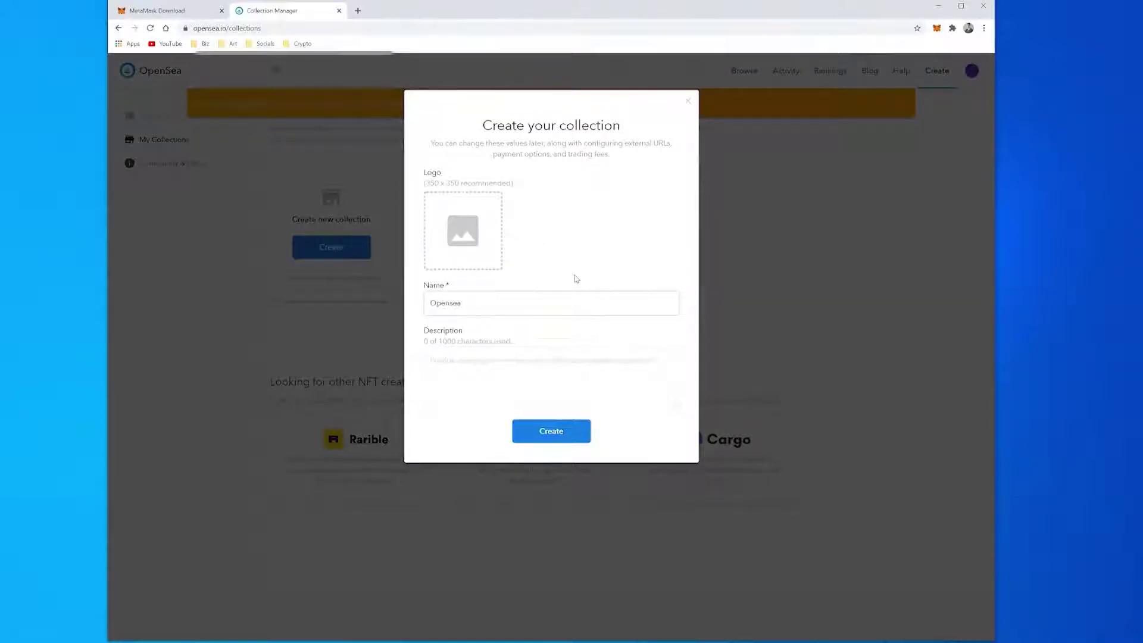
{"action": "left_click", "coordinate": [551, 375]}
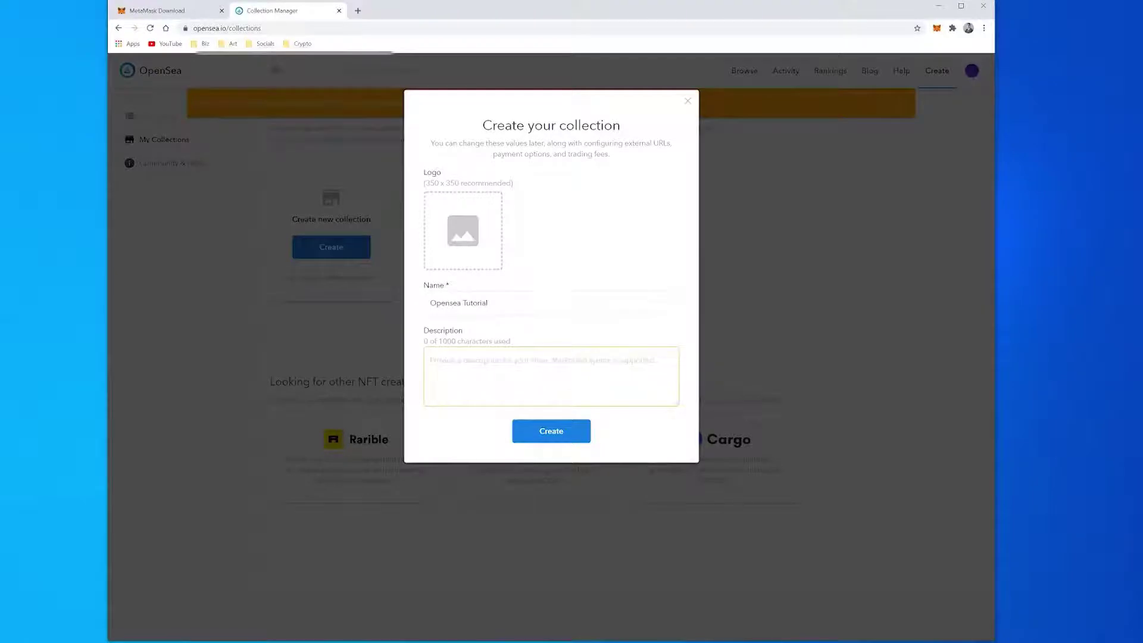
{"action": "left_click", "coordinate": [462, 241]}
{"action": "double_click", "coordinate": [283, 84]}
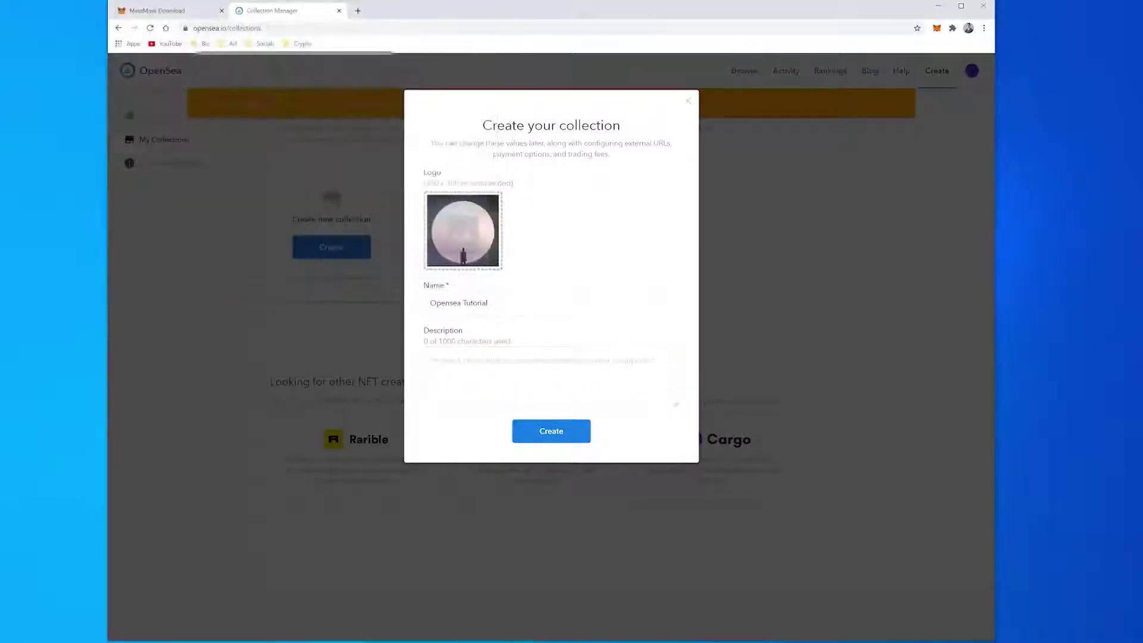
{"action": "left_click", "coordinate": [569, 431]}
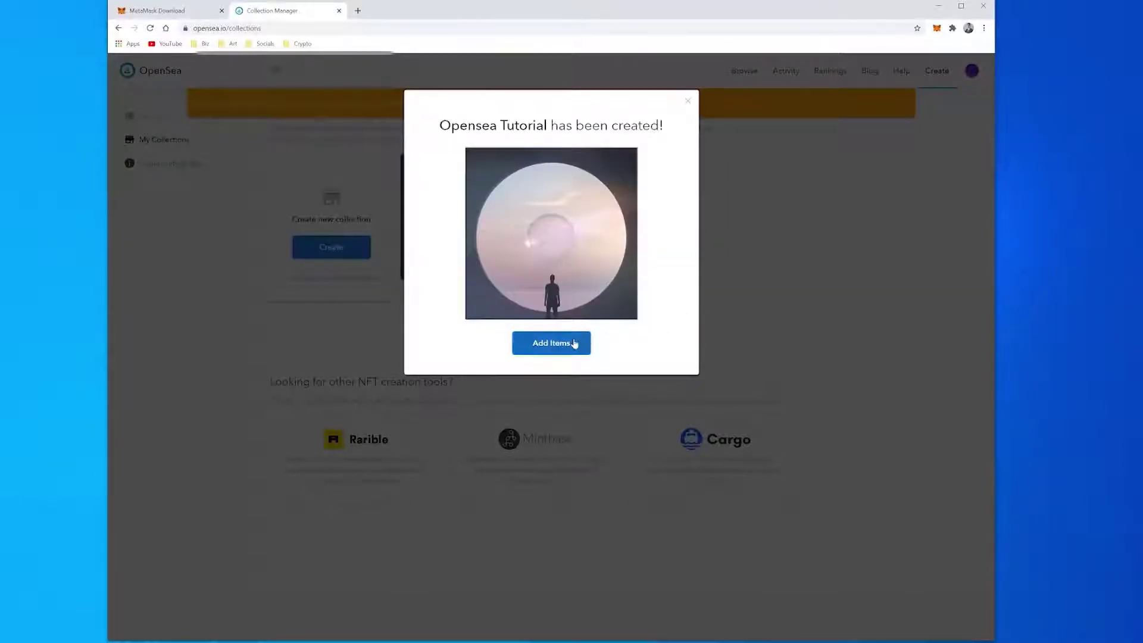
Step: Start a new item in Opensea Tutorial and upload the moon-and-figure image as its media
{"action": "left_click", "coordinate": [573, 343]}
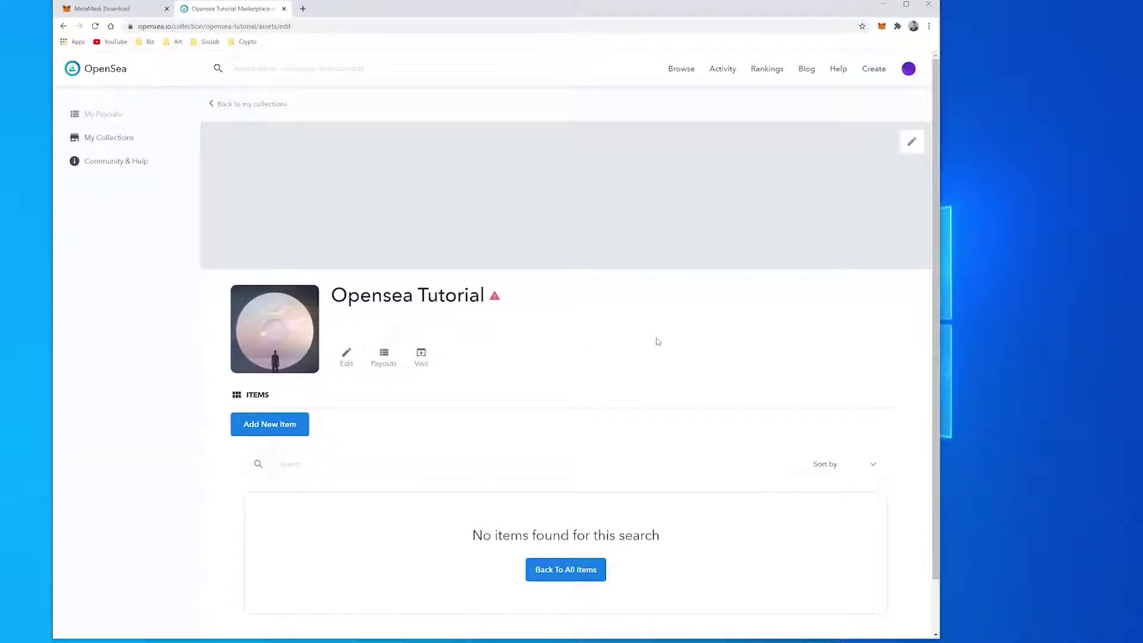
{"action": "left_click", "coordinate": [264, 431]}
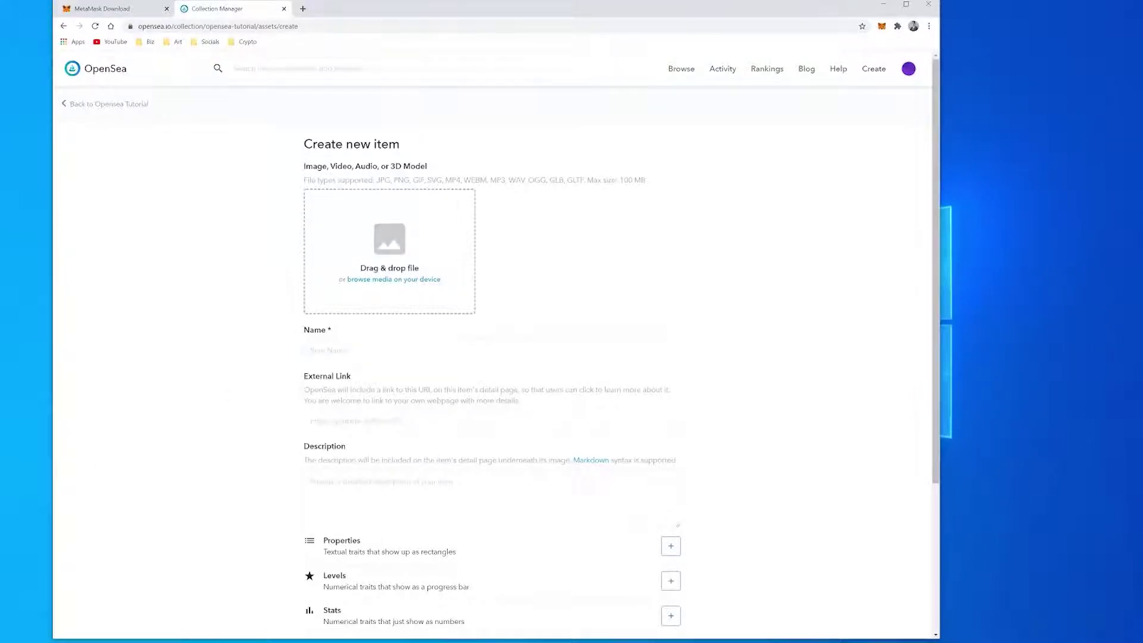
{"action": "left_click_drag", "start_coordinate": [234, 307], "coordinate": [381, 262]}
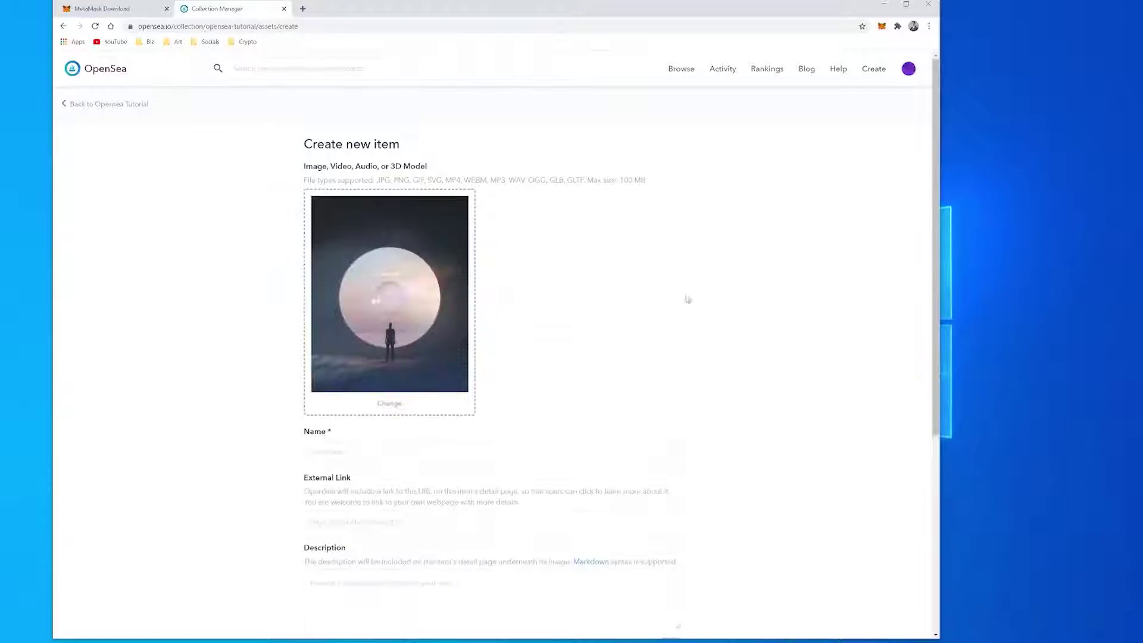
{"action": "scroll", "coordinate": [800, 297], "scroll_direction": "down", "scroll_amount": 2}
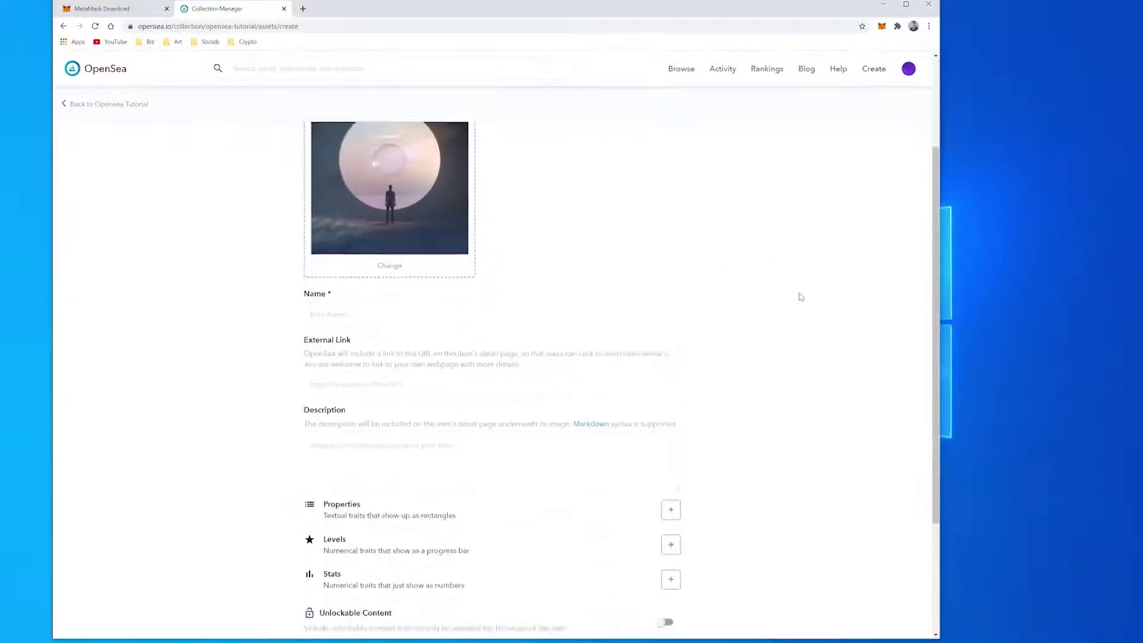
{"action": "scroll", "coordinate": [567, 434], "scroll_direction": "up", "scroll_amount": 1}
Step: Name the item 'Open Sea', create it, and view its item page
{"action": "left_click", "coordinate": [311, 403]}
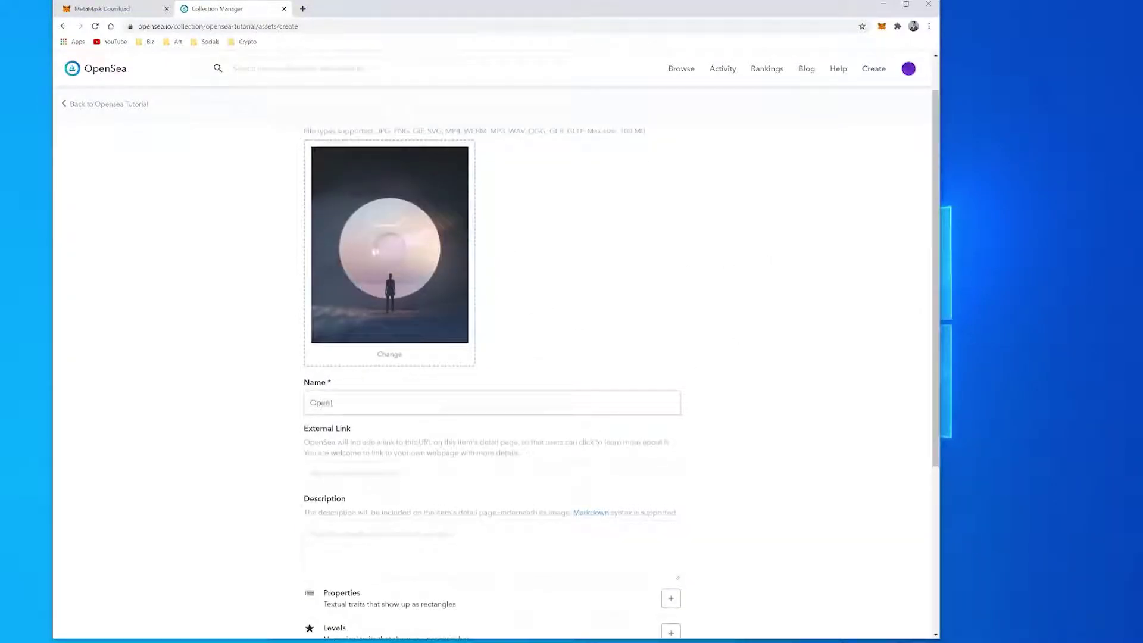
{"action": "scroll", "coordinate": [753, 411], "scroll_direction": "down", "scroll_amount": 2}
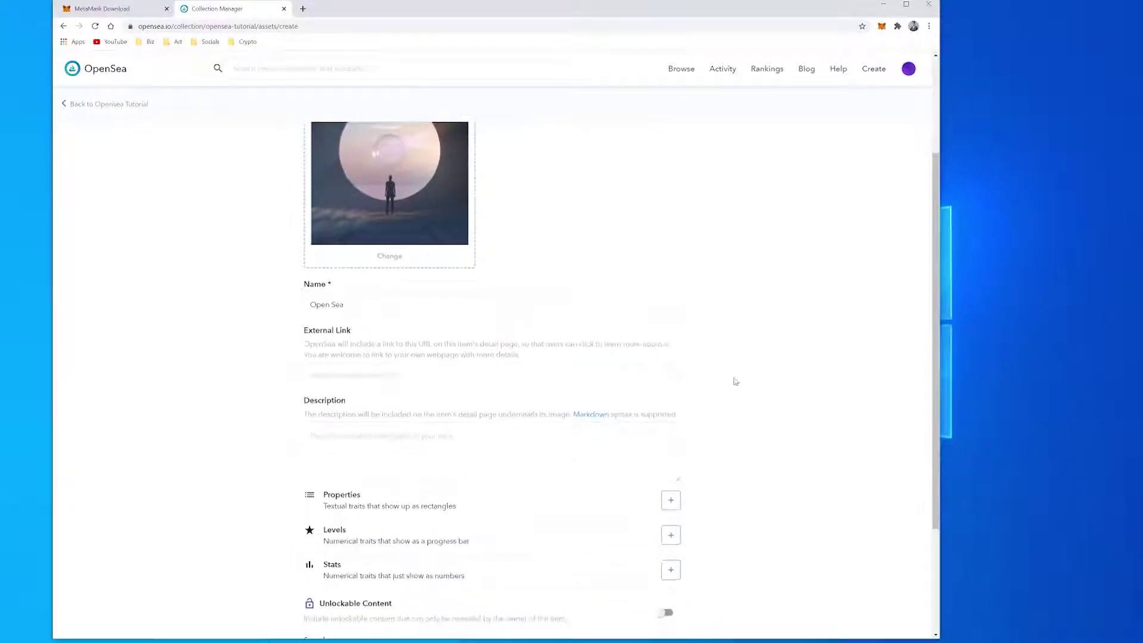
{"action": "scroll", "coordinate": [735, 381], "scroll_direction": "up", "scroll_amount": 1}
{"action": "scroll", "coordinate": [714, 382], "scroll_direction": "down", "scroll_amount": 2}
{"action": "scroll", "coordinate": [706, 352], "scroll_direction": "down", "scroll_amount": 2}
{"action": "scroll", "coordinate": [712, 324], "scroll_direction": "up", "scroll_amount": 1}
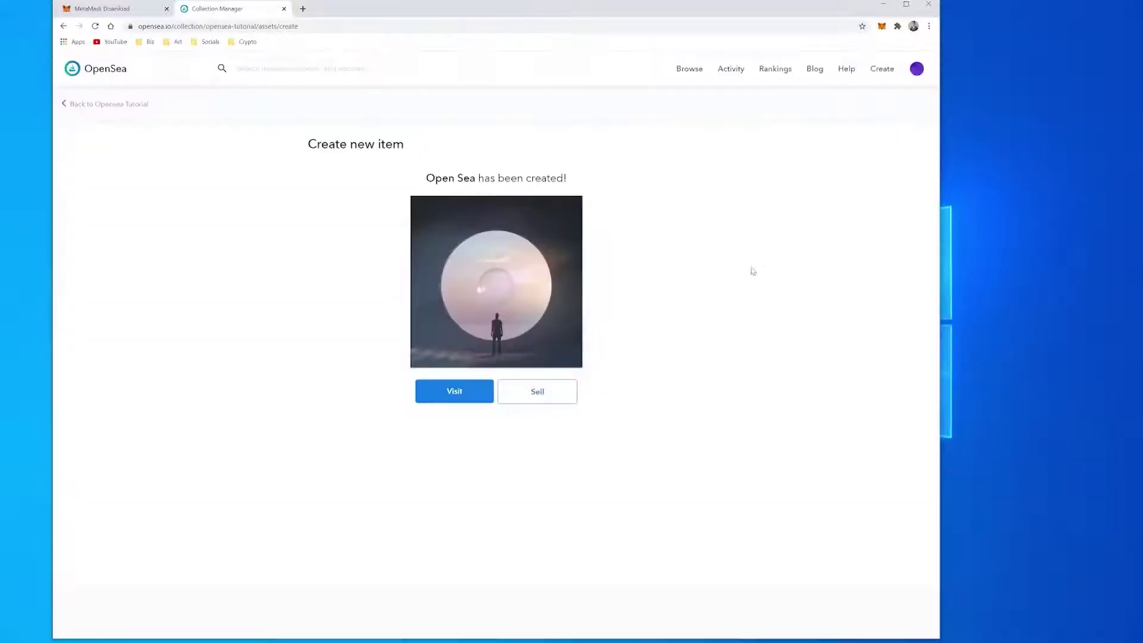
{"action": "left_click", "coordinate": [462, 396]}
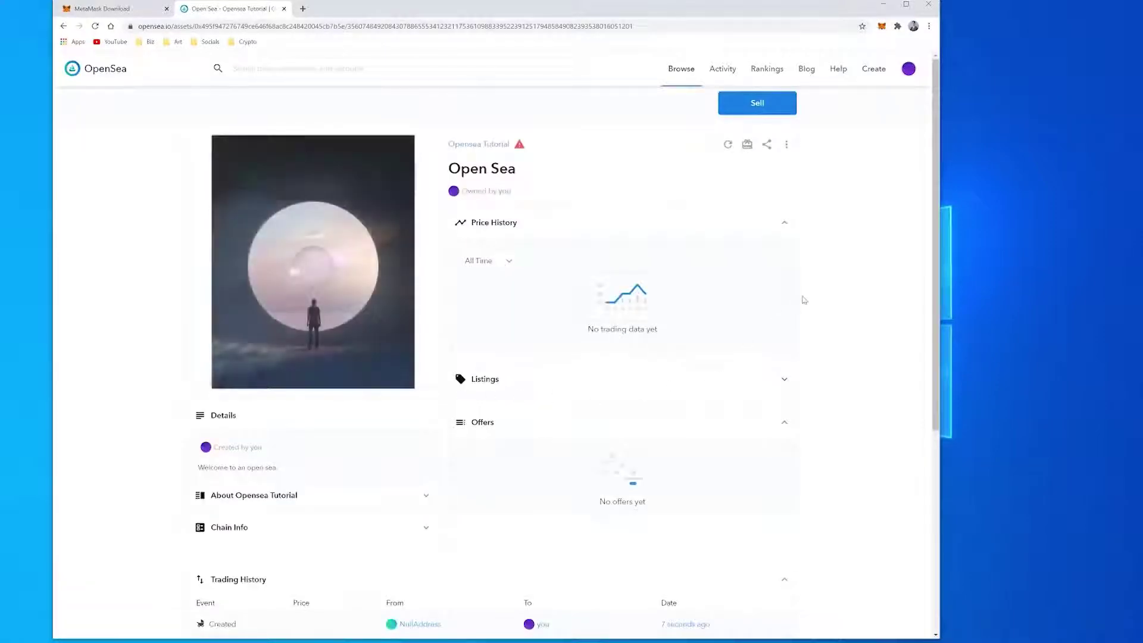
{"action": "scroll", "coordinate": [845, 279], "scroll_direction": "down", "scroll_amount": 4}
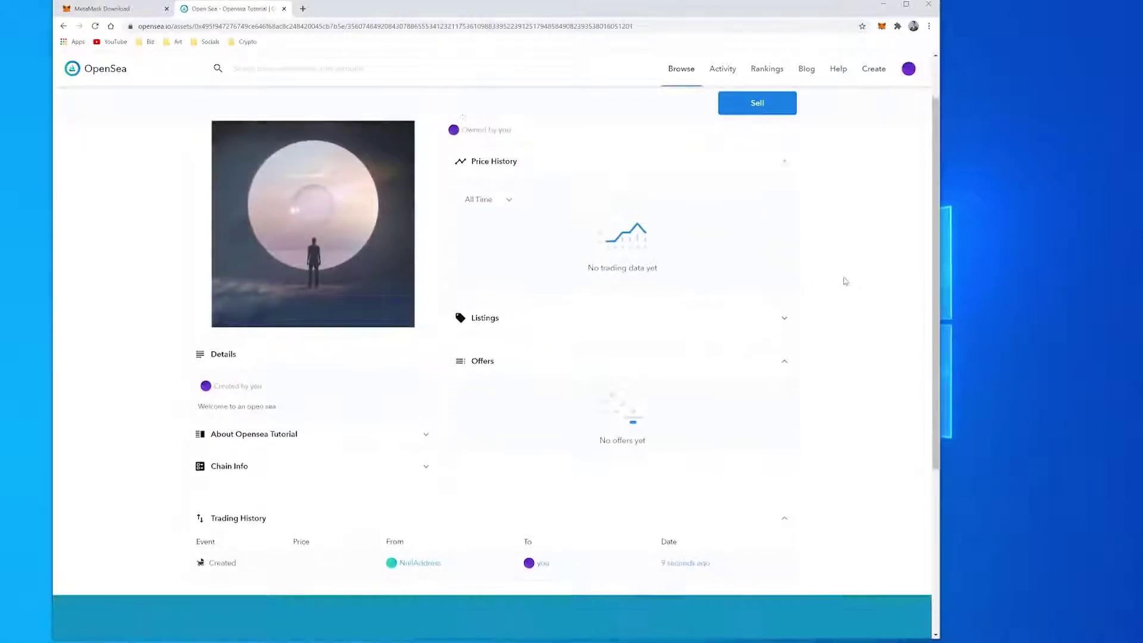
{"action": "scroll", "coordinate": [846, 280], "scroll_direction": "up", "scroll_amount": 4}
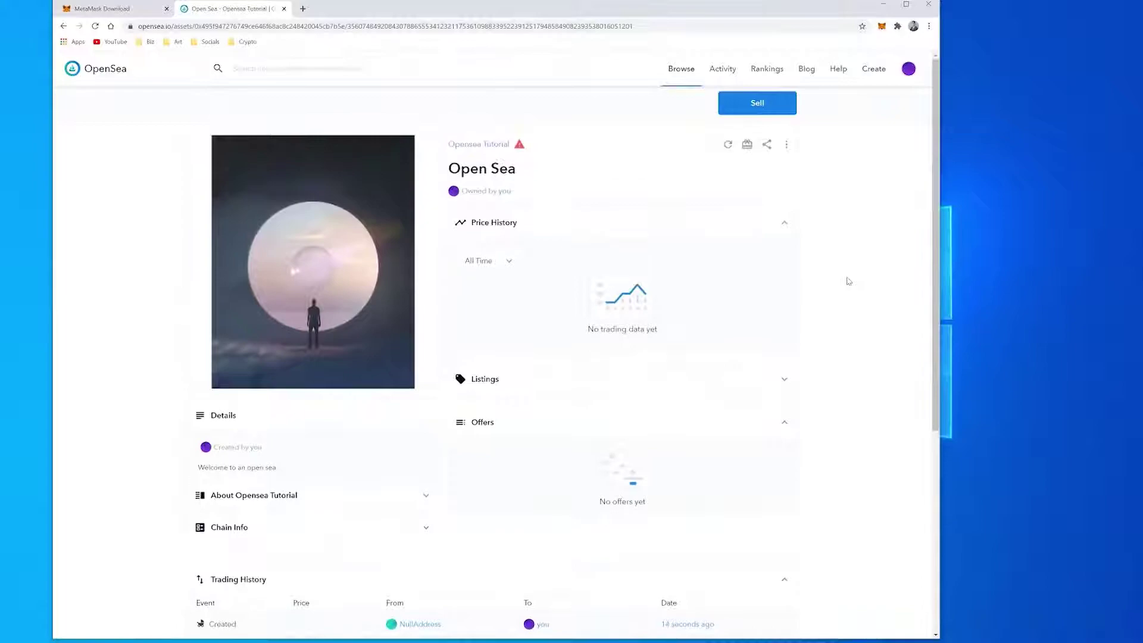
Step: Post Open Sea as a Highest Bid auction, reaching MetaMask's 0.044276 ETH insufficient-funds prompt
{"action": "left_click", "coordinate": [761, 109]}
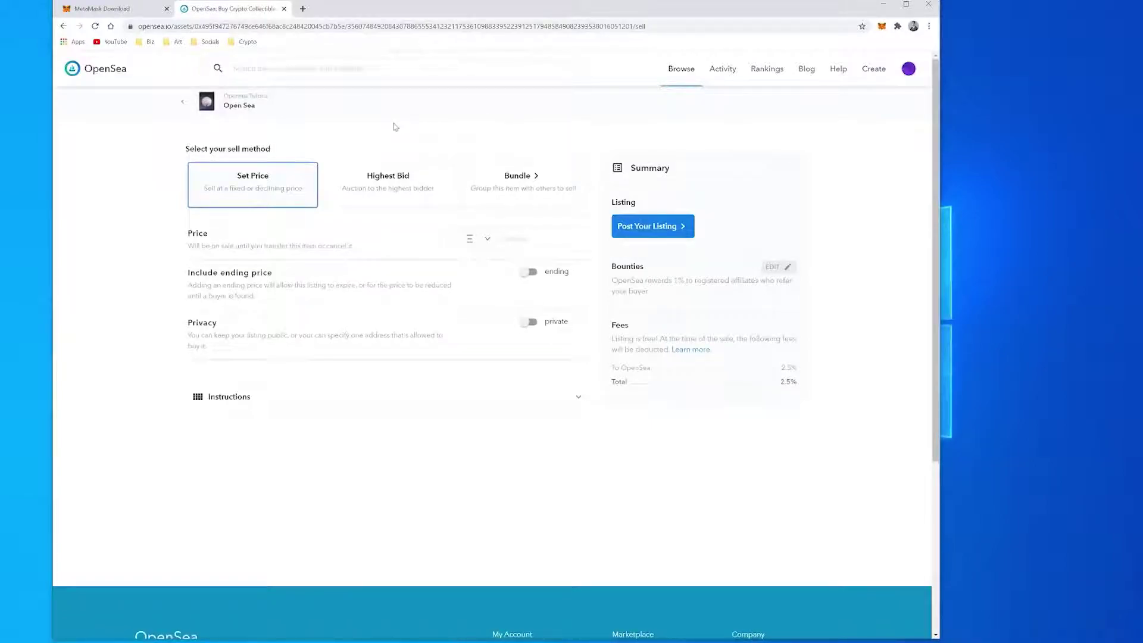
{"action": "left_click", "coordinate": [388, 179]}
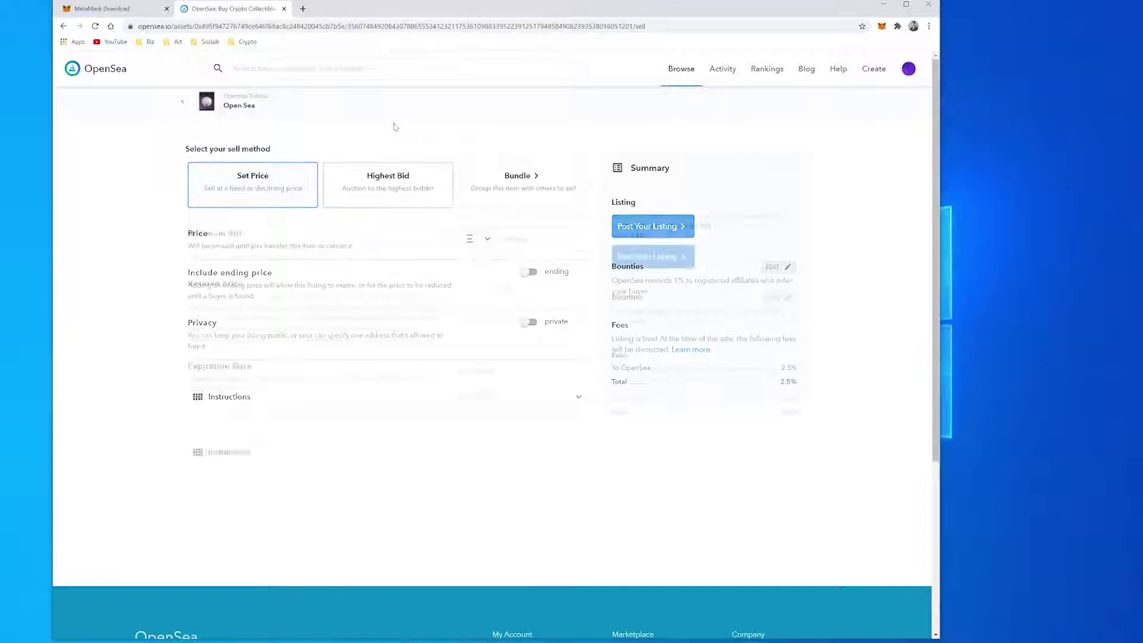
{"action": "left_click", "coordinate": [653, 257]}
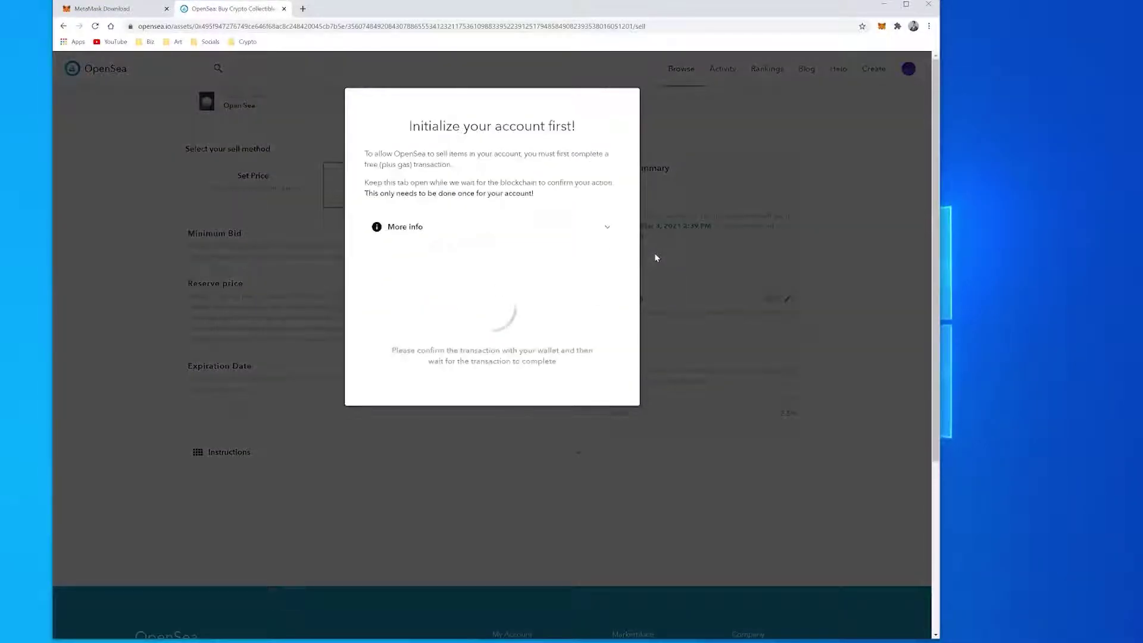
{"action": "left_click", "coordinate": [661, 249]}
{"action": "left_click", "coordinate": [661, 253]}
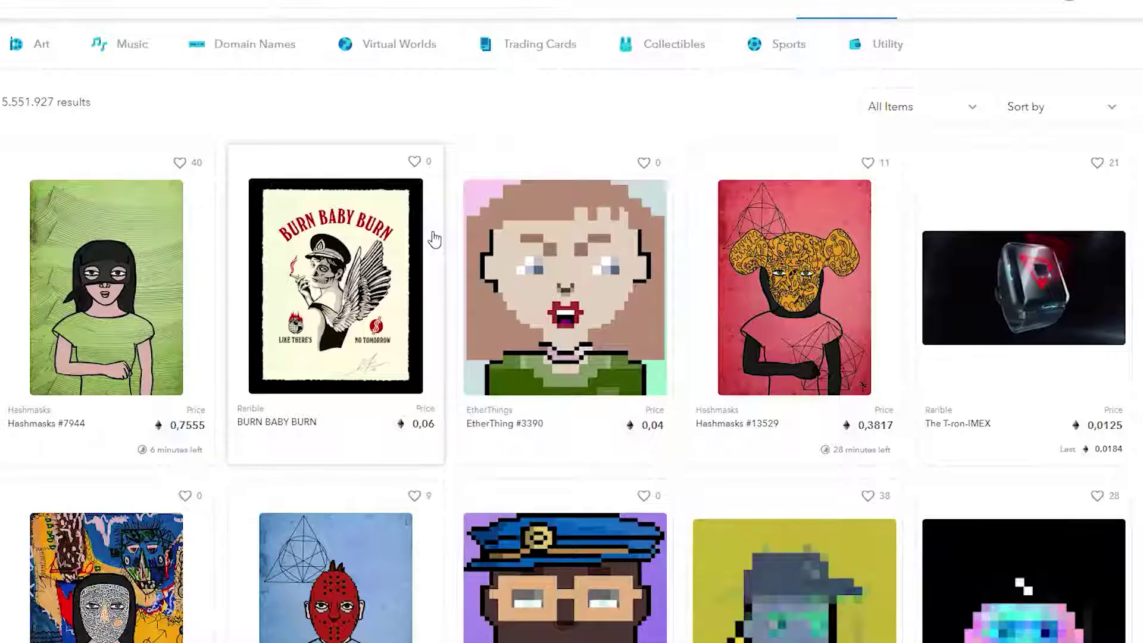
Step: Scroll down through the marketplace collection listings
{"action": "scroll", "coordinate": [434, 237], "scroll_direction": "down", "scroll_amount": 9}
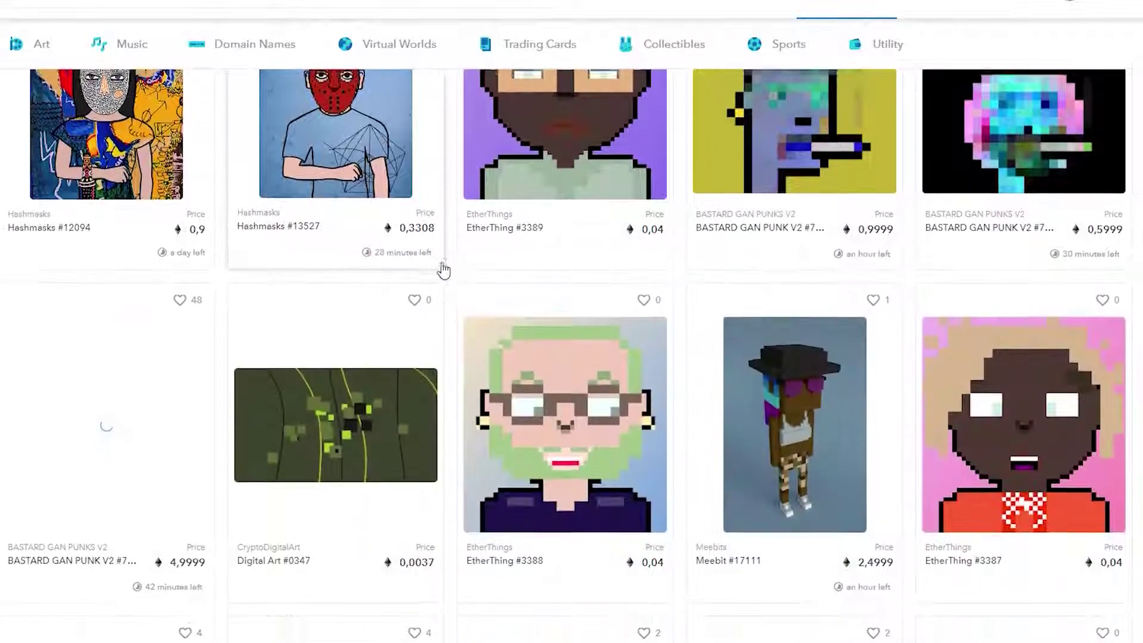
{"action": "scroll", "coordinate": [442, 273], "scroll_direction": "down", "scroll_amount": 6}
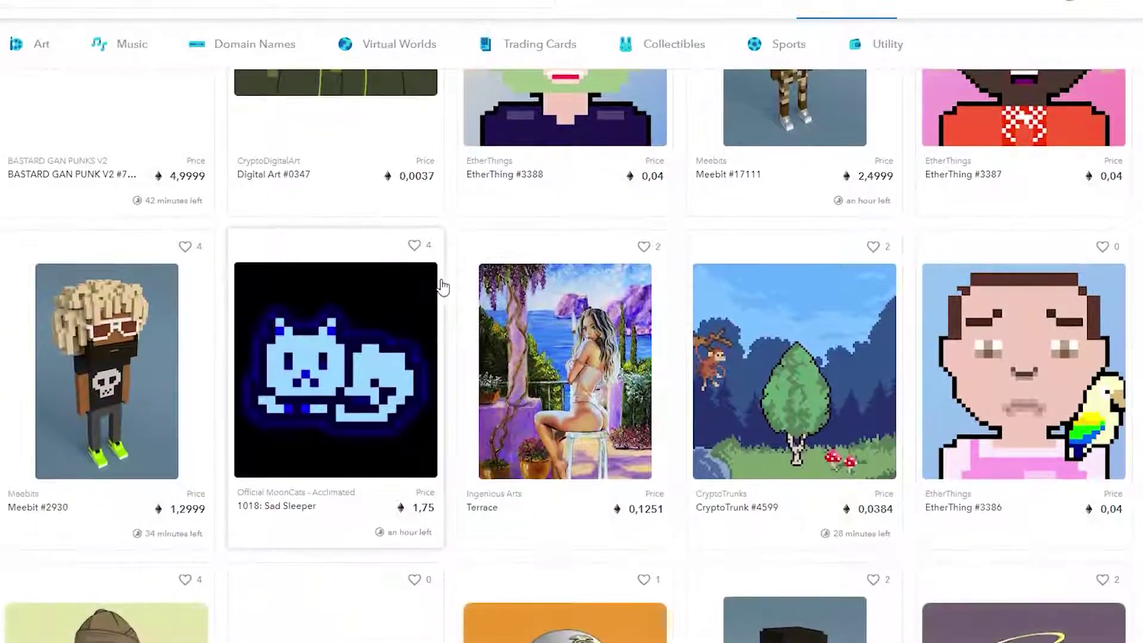
{"action": "scroll", "coordinate": [442, 281], "scroll_direction": "down", "scroll_amount": 12}
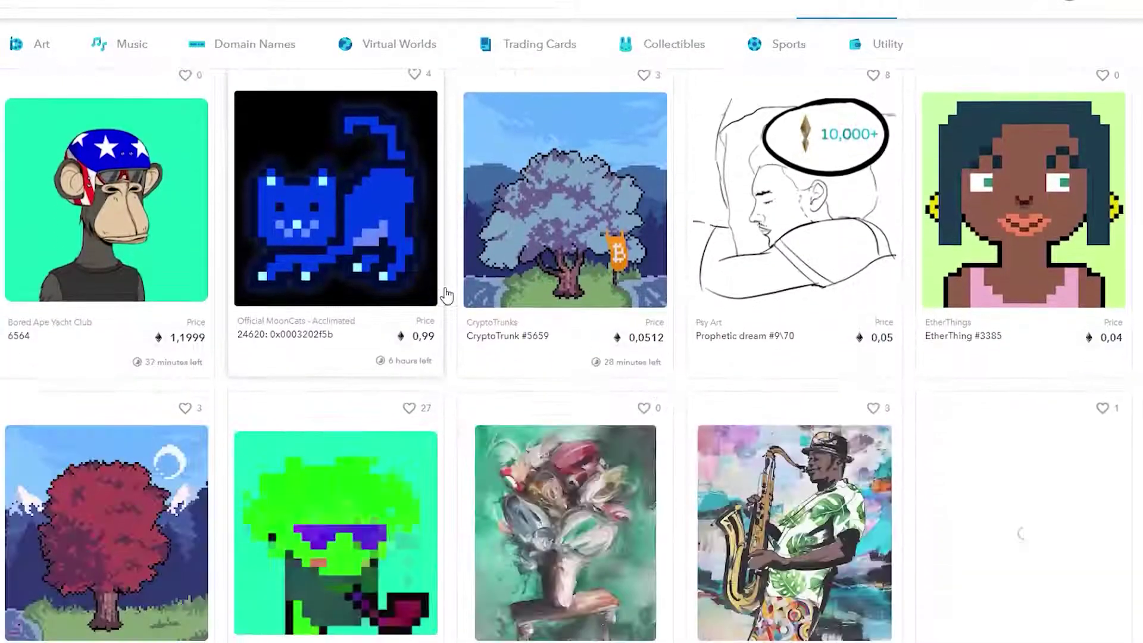
{"action": "scroll", "coordinate": [445, 295], "scroll_direction": "down", "scroll_amount": 7}
{"action": "scroll", "coordinate": [441, 292], "scroll_direction": "down", "scroll_amount": 8}
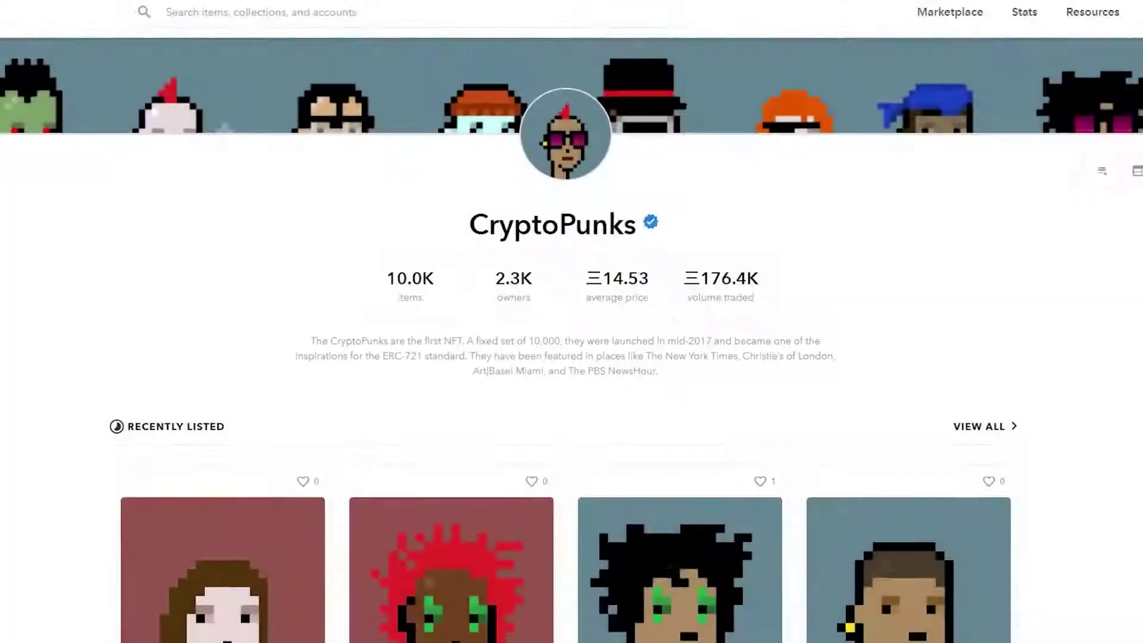
{"action": "scroll", "coordinate": [571, 322], "scroll_direction": "down", "scroll_amount": 12}
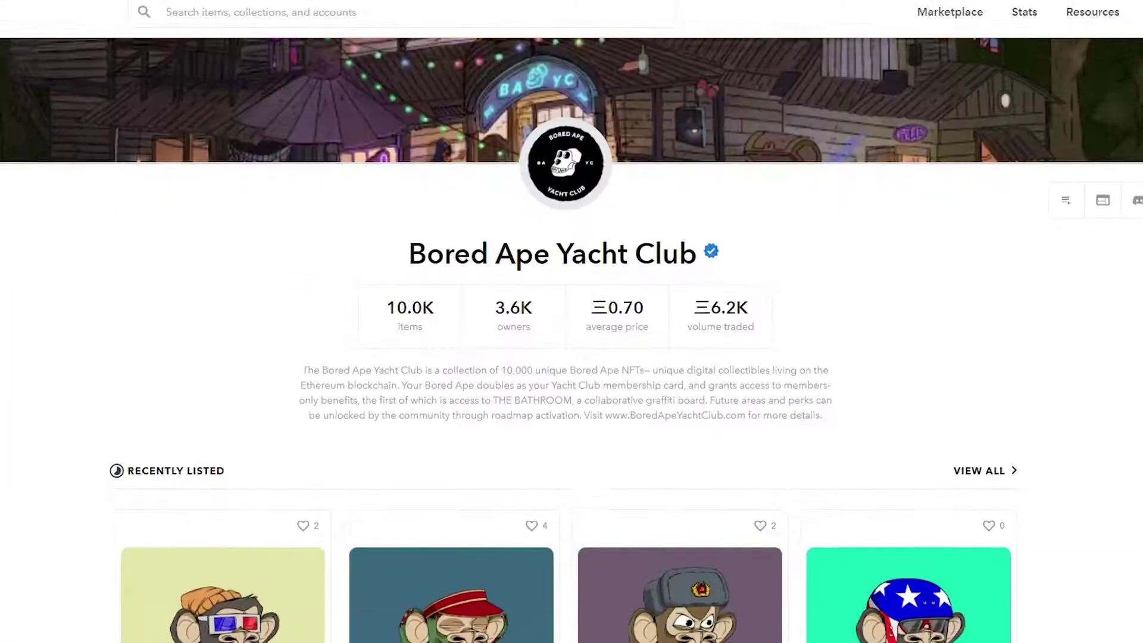
{"action": "scroll", "coordinate": [571, 322], "scroll_direction": "down", "scroll_amount": 12}
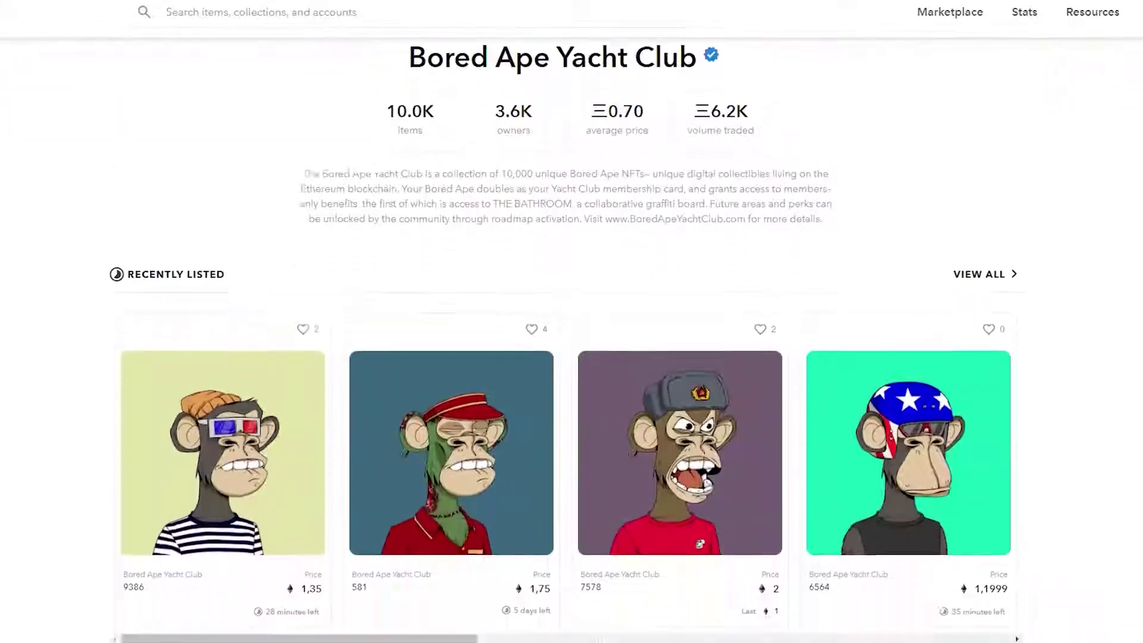